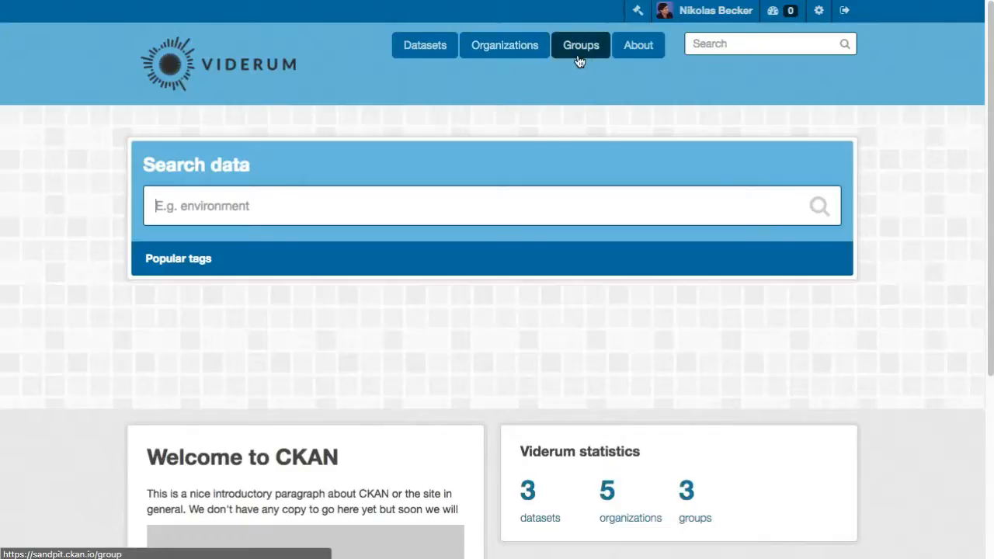
Browse the organizations and groups pages of the data portal.
click(542, 61)
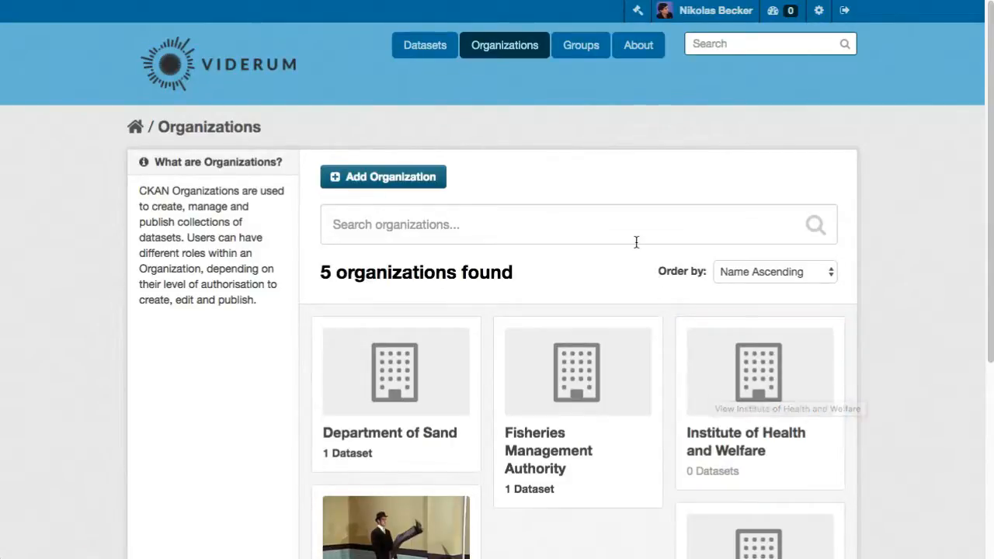
click(590, 55)
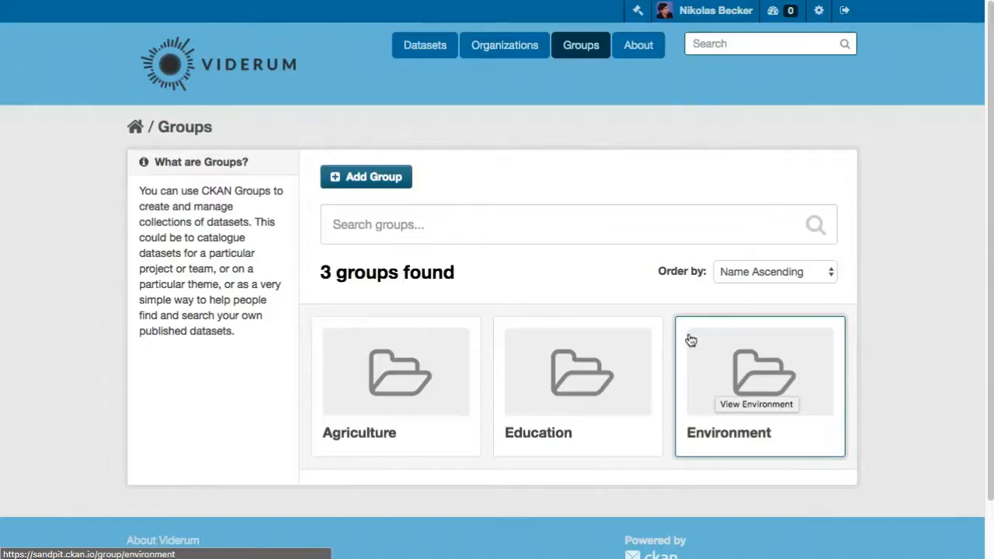
click(247, 66)
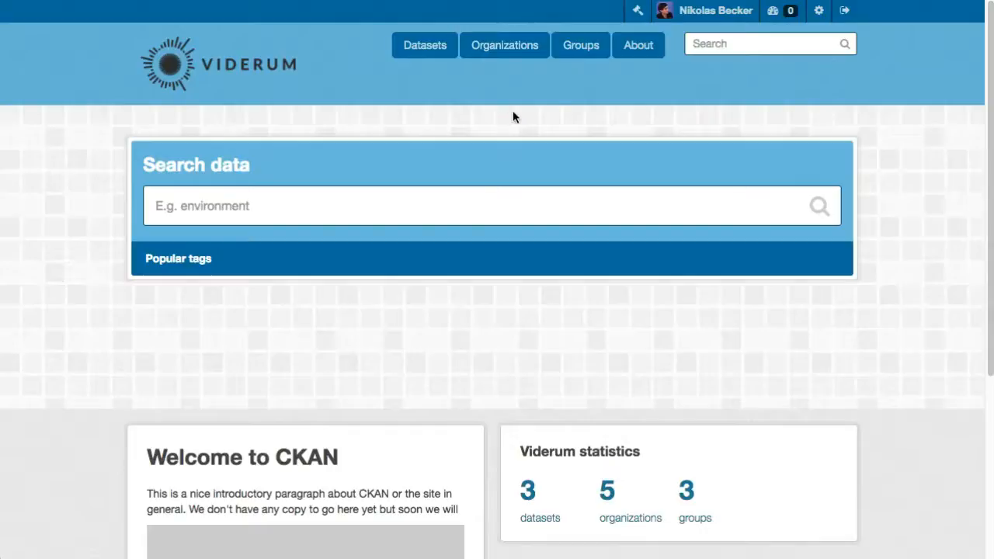
click(584, 52)
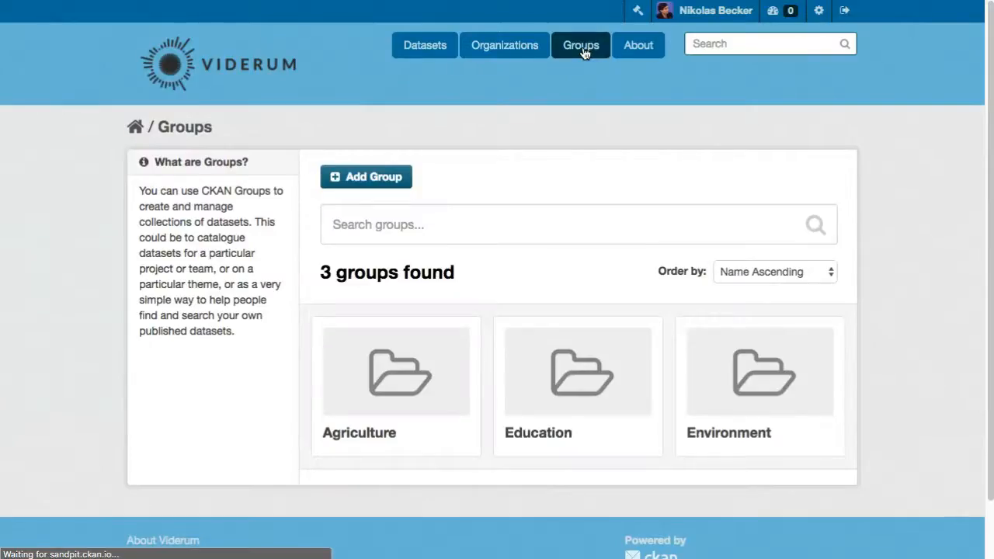
Start creating a new group named Transportation.
click(389, 178)
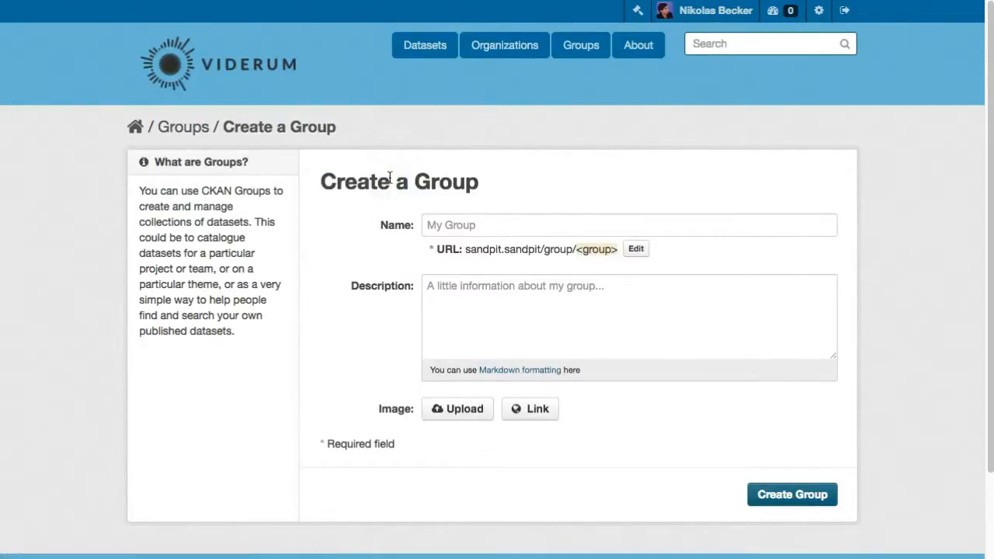
click(461, 225)
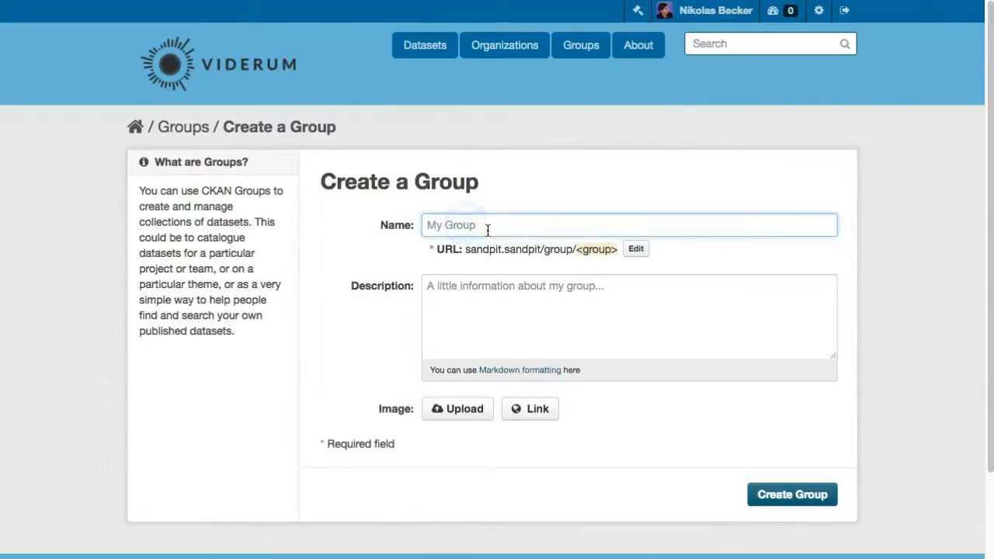
text(Tra)
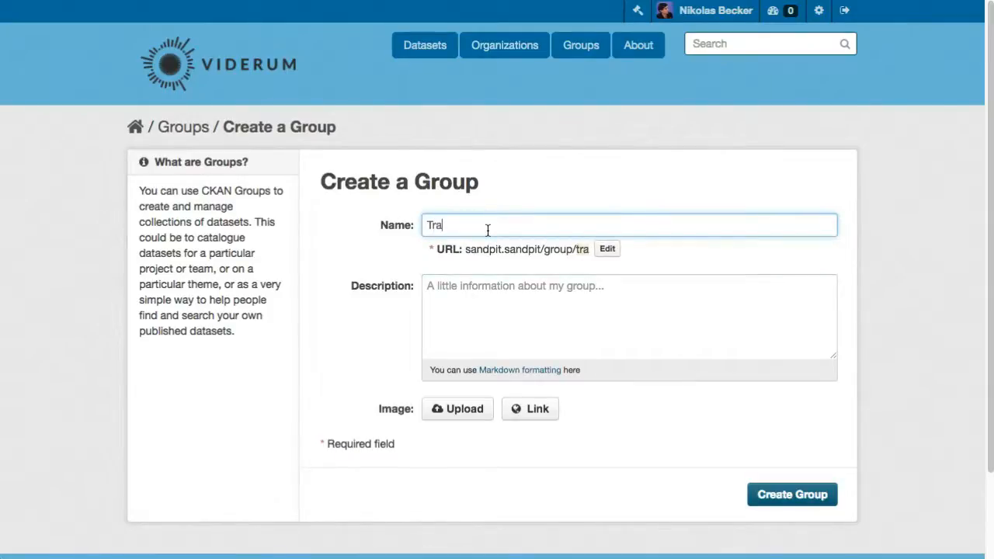
text(nsportation)
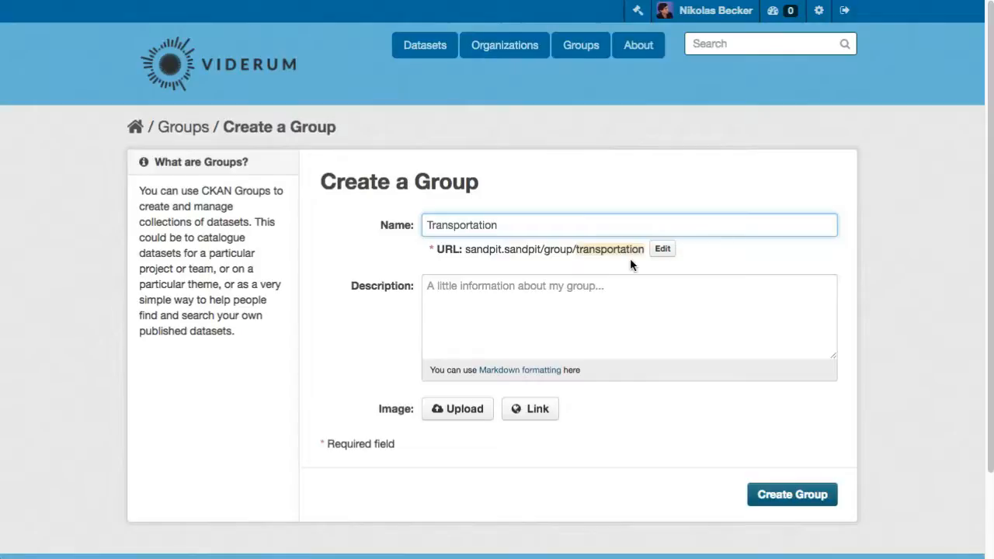
Upload MTS_Bus_icon.svg.png from the data folder as the group image and create the group.
click(598, 295)
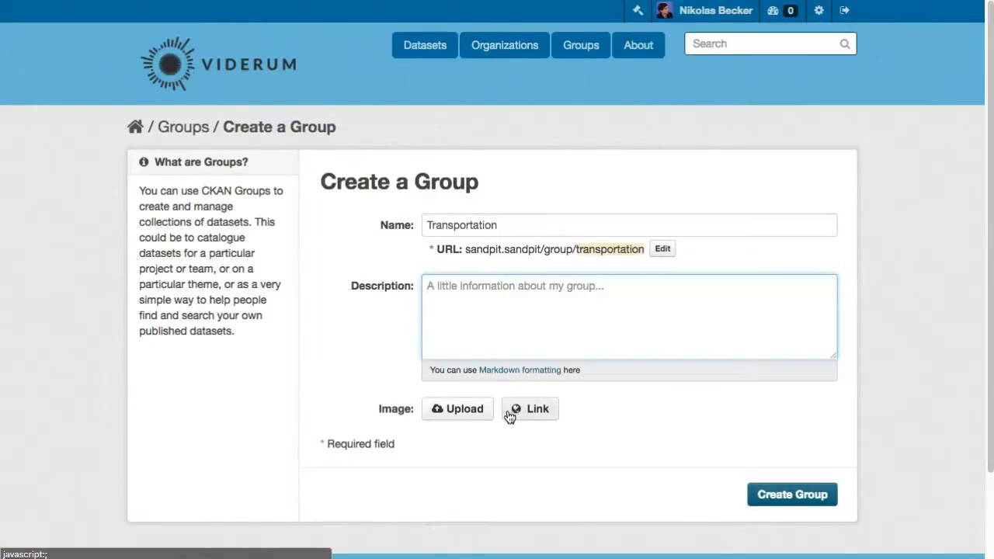
click(473, 409)
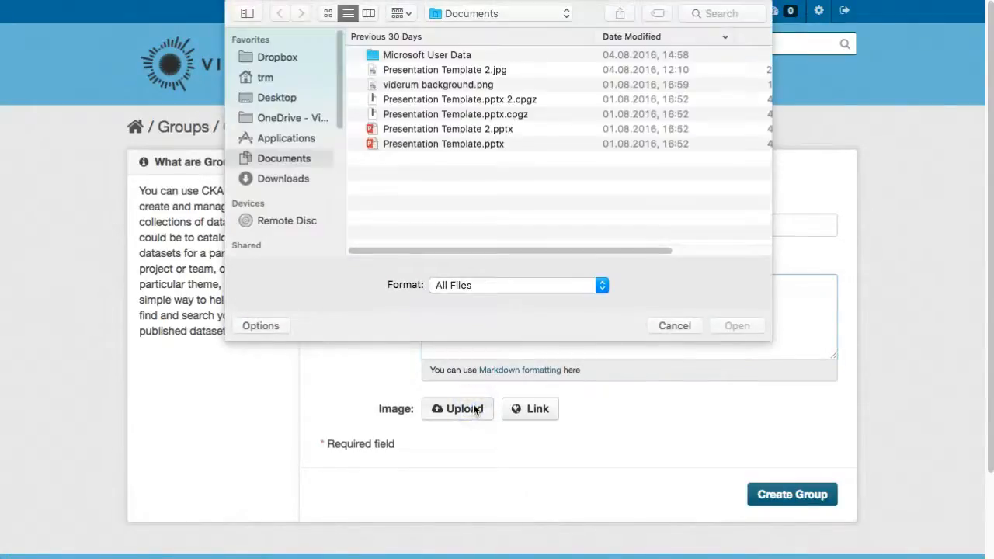
click(423, 53)
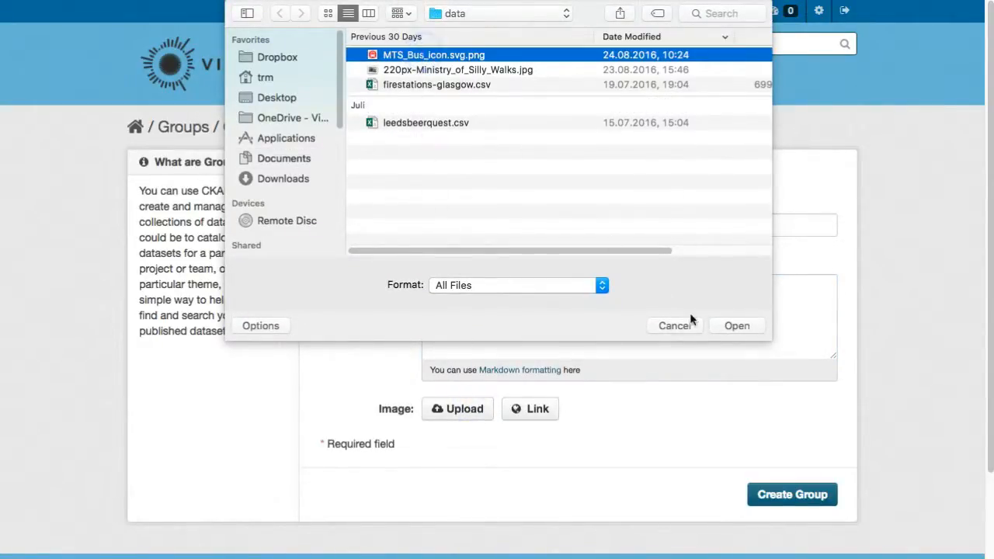
click(725, 328)
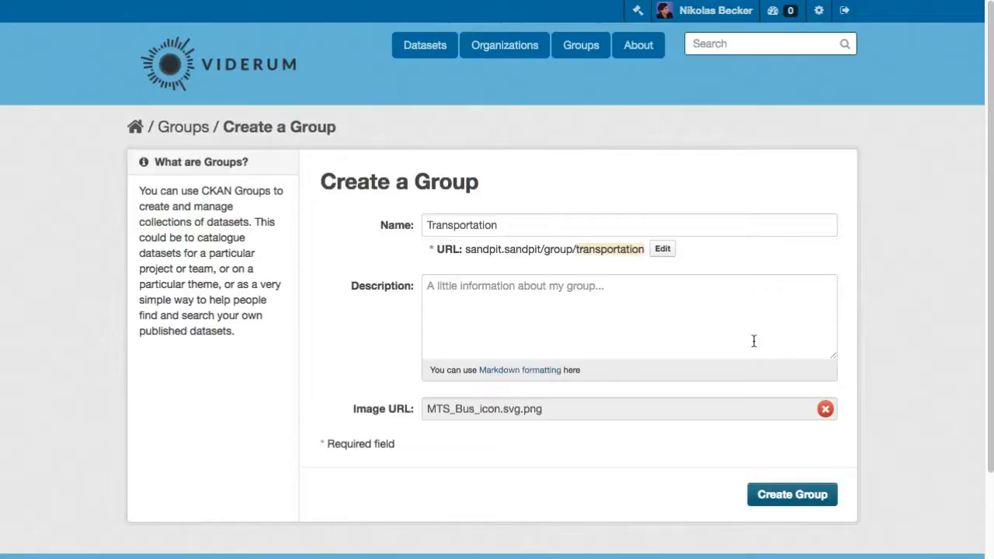
click(792, 494)
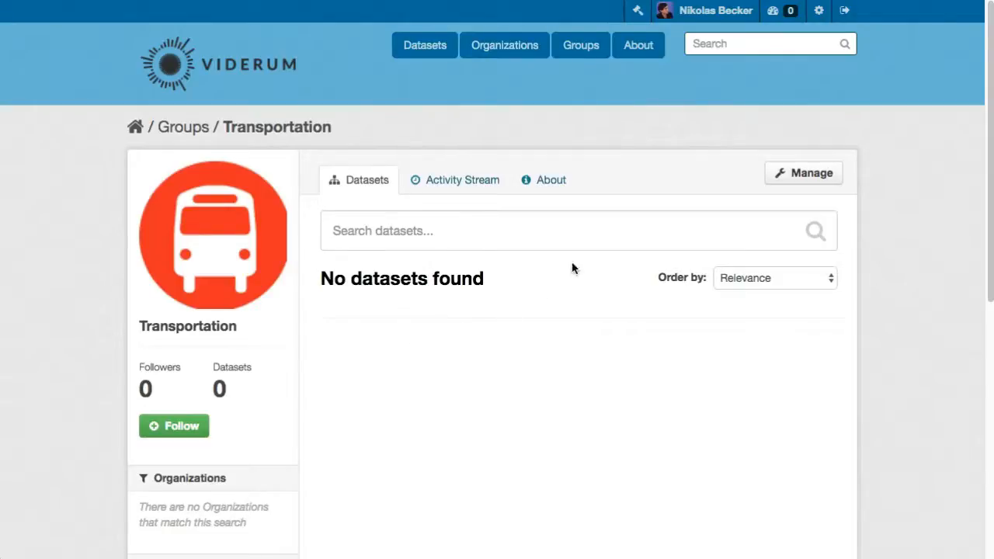
Open the Transportation group's settings and add a custom field with key Year and value 2016.
click(785, 177)
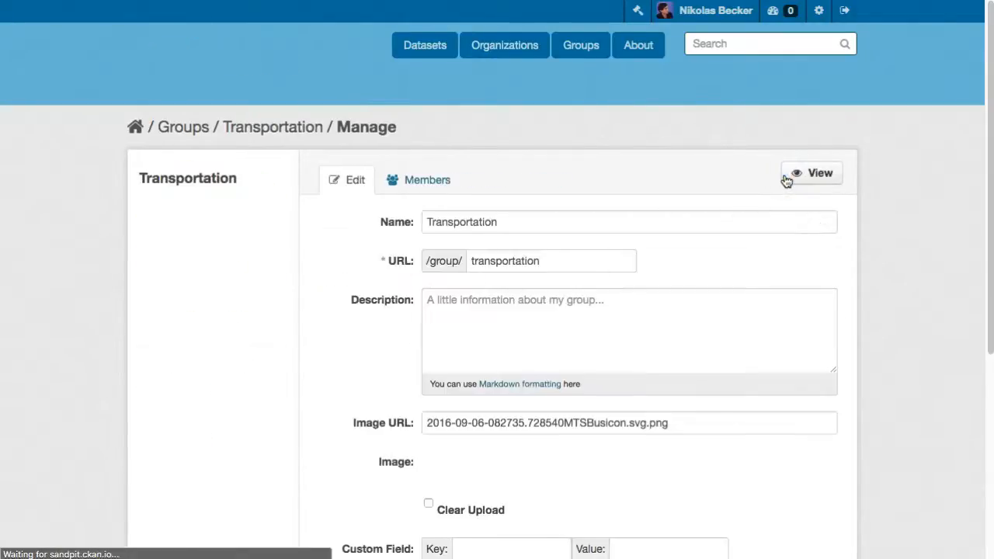
scroll(568, 350, down, 1)
click(522, 428)
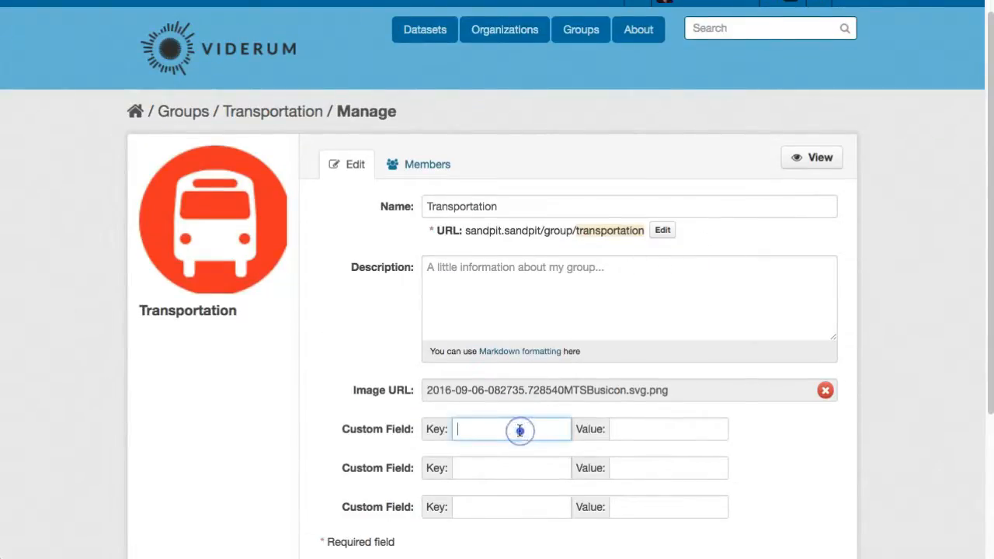
text(Year)
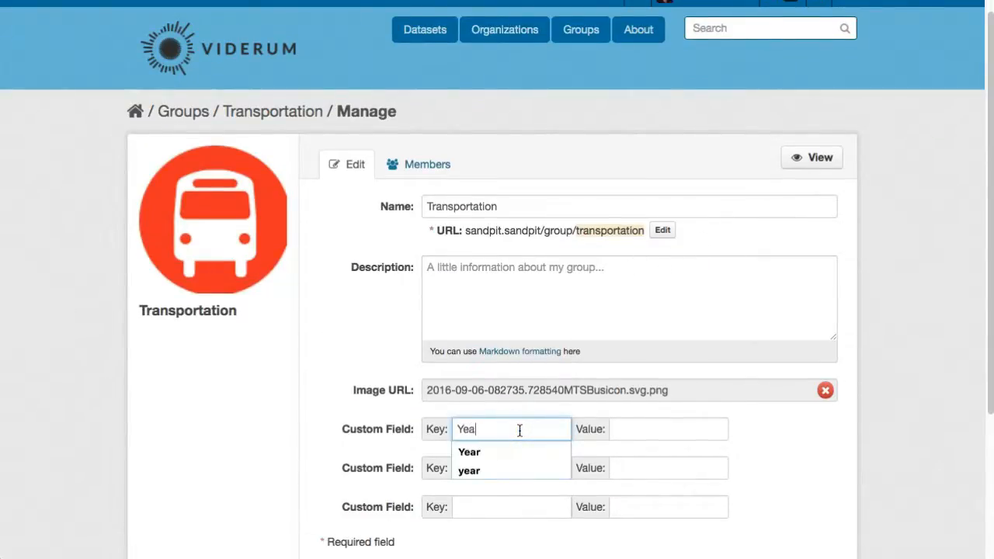
key(Tab)
text(2016)
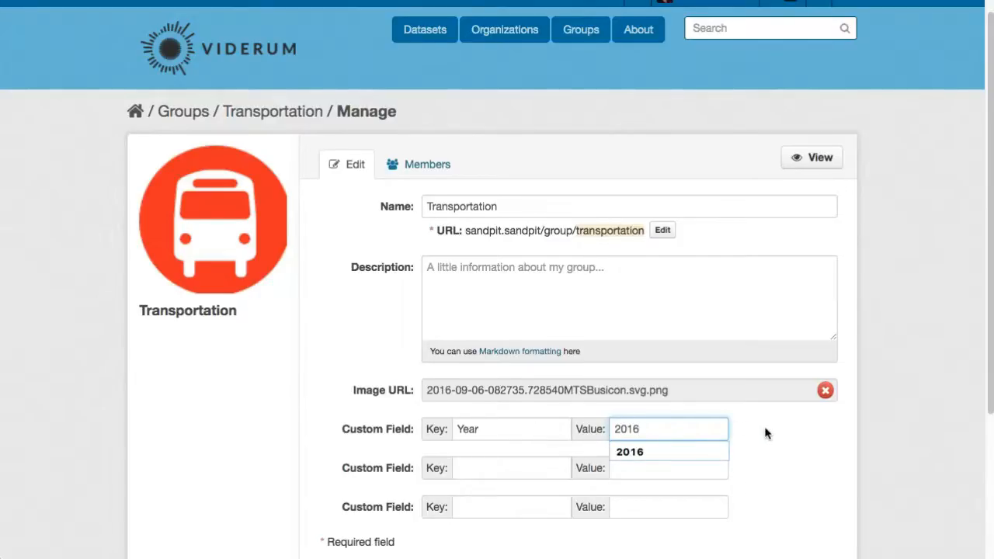
Review the group's fields and save the group update.
scroll(769, 439, down, 2)
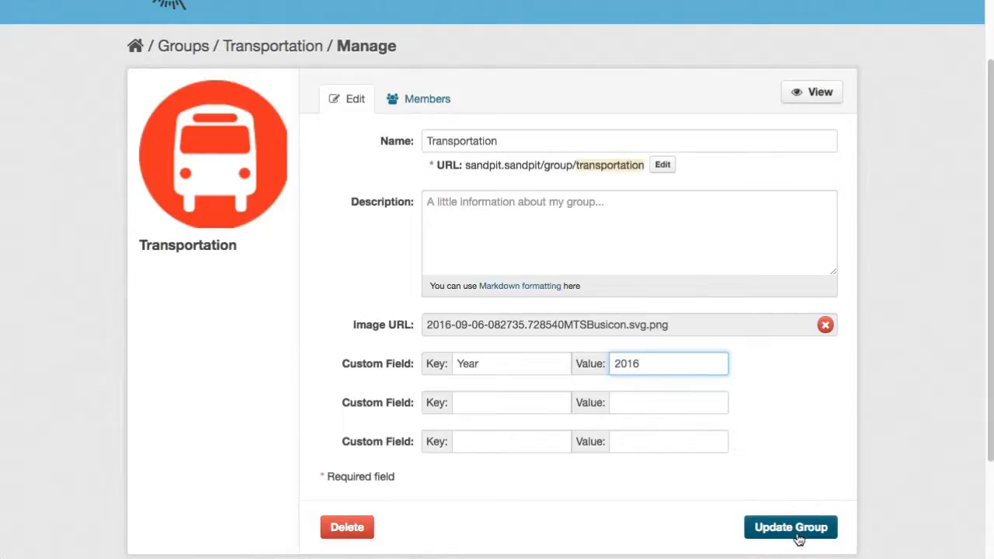
click(559, 140)
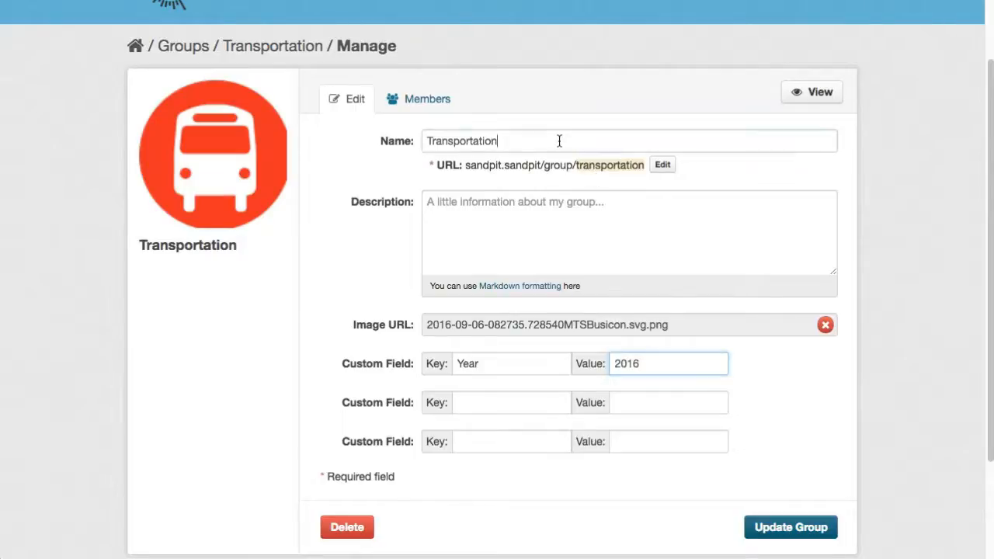
click(579, 234)
click(489, 408)
click(488, 444)
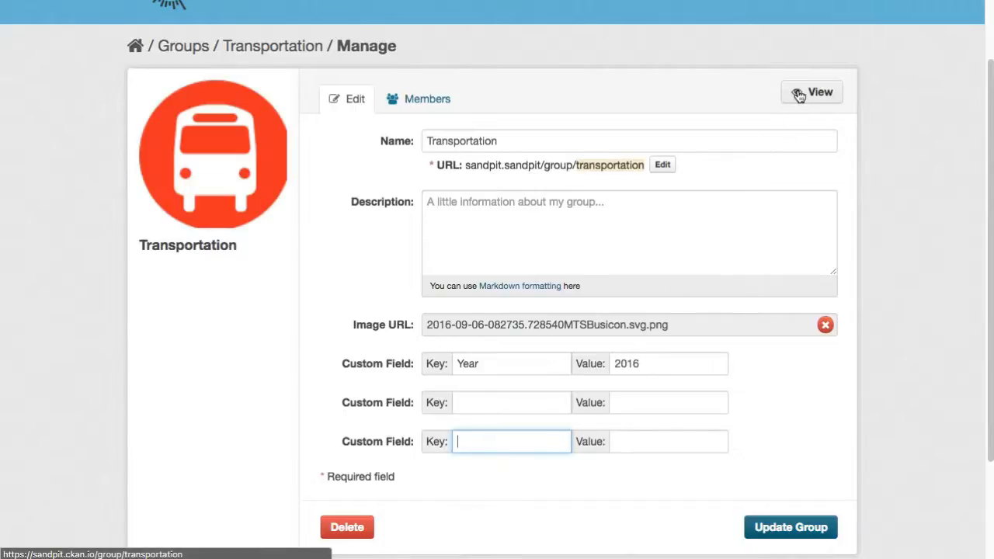
click(806, 529)
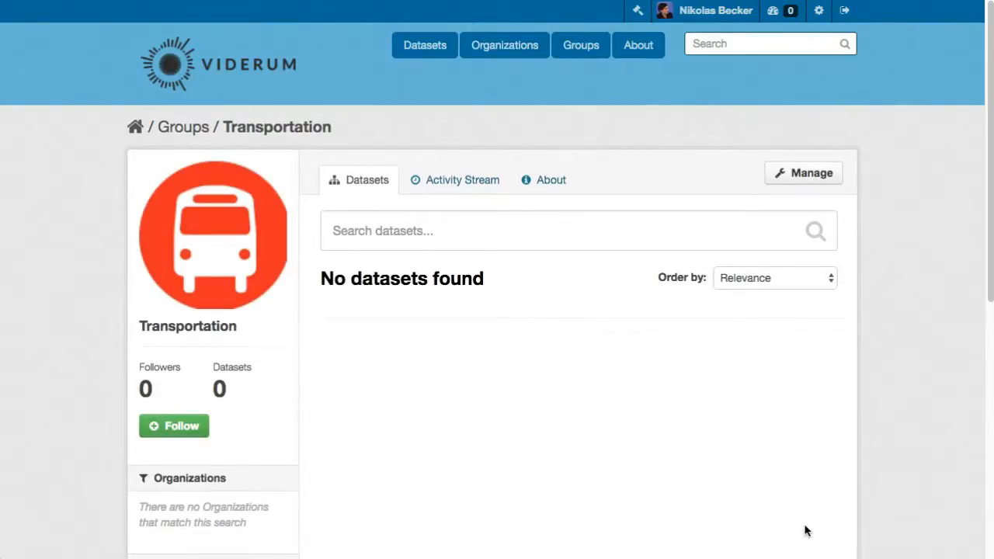
Open the Road signs in Philadelphia dataset and add it to the Transportation group.
click(431, 50)
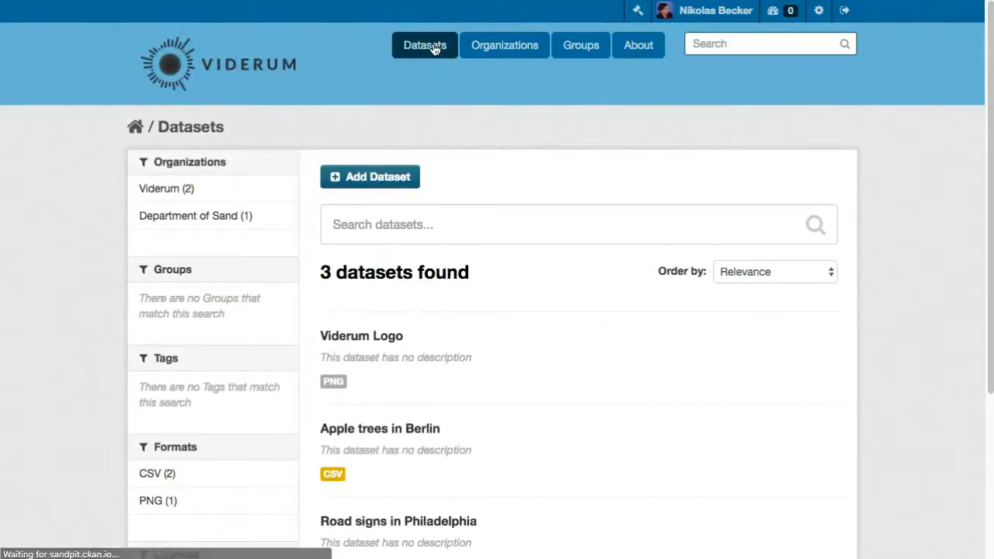
scroll(449, 178, down, 3)
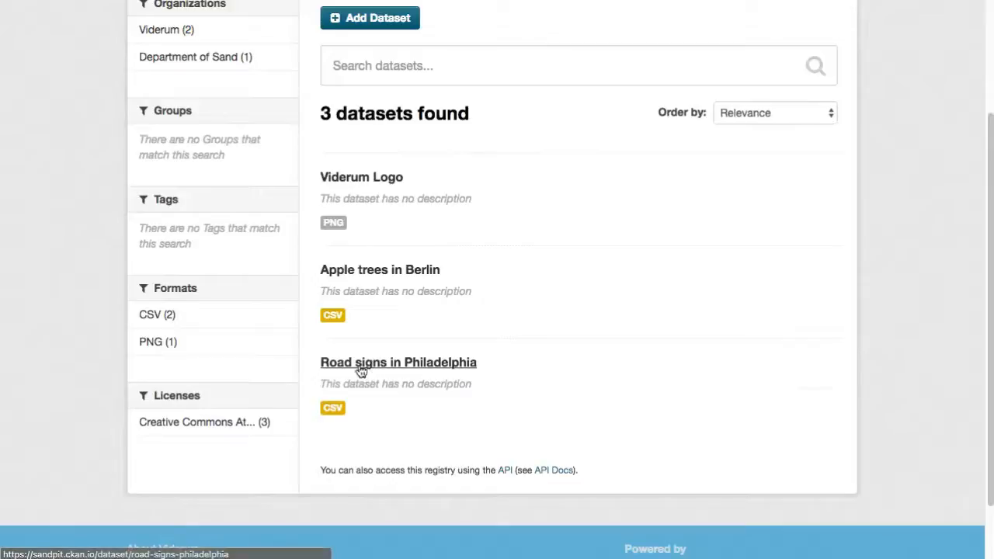
click(394, 365)
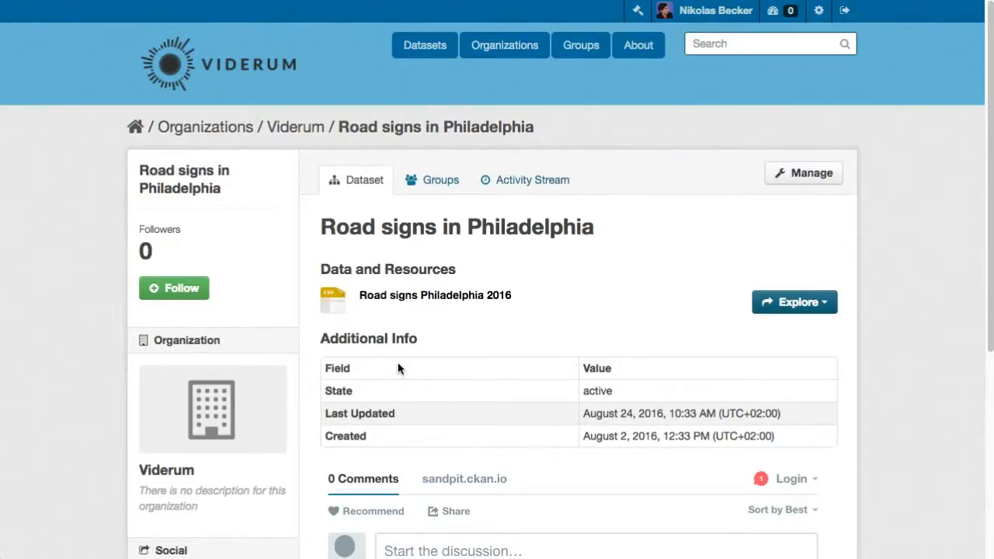
click(439, 189)
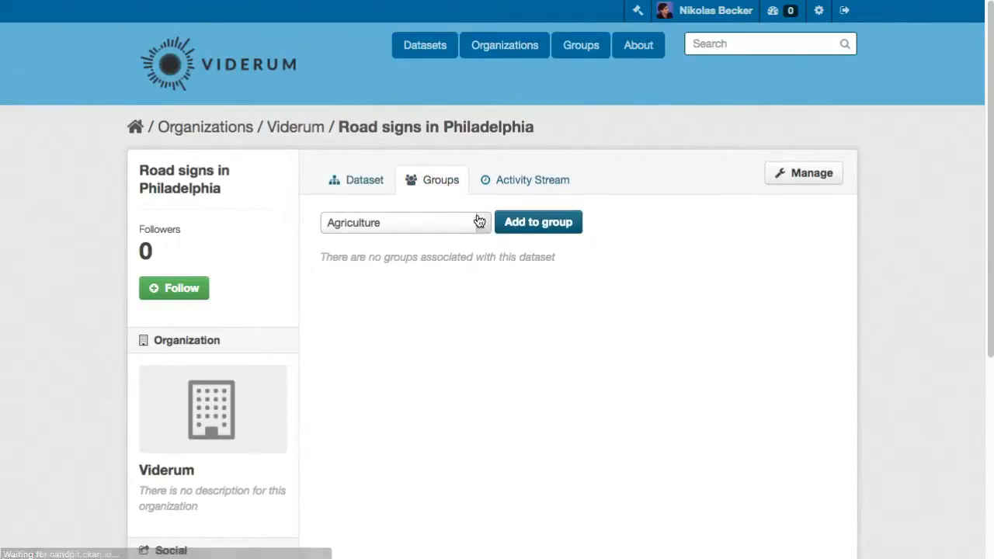
click(485, 225)
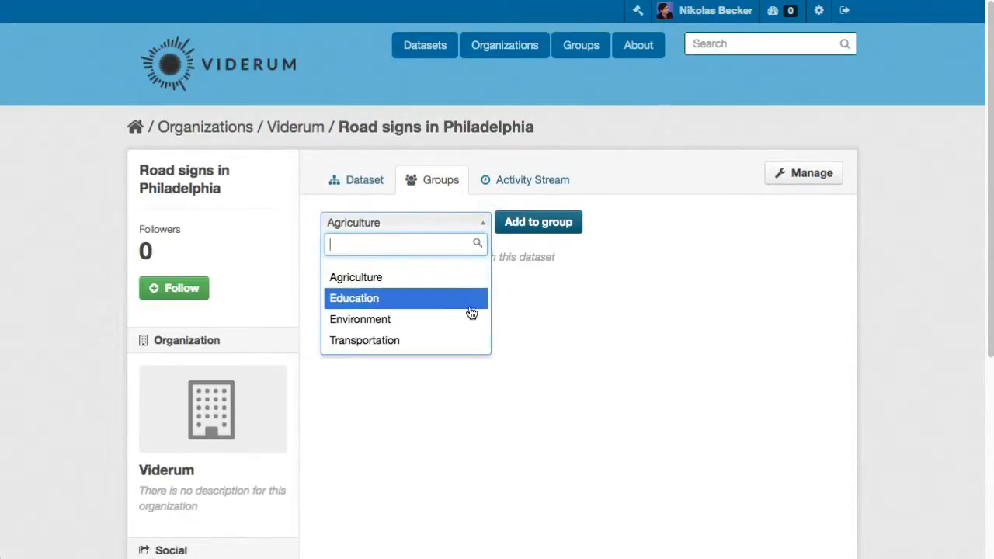
click(470, 341)
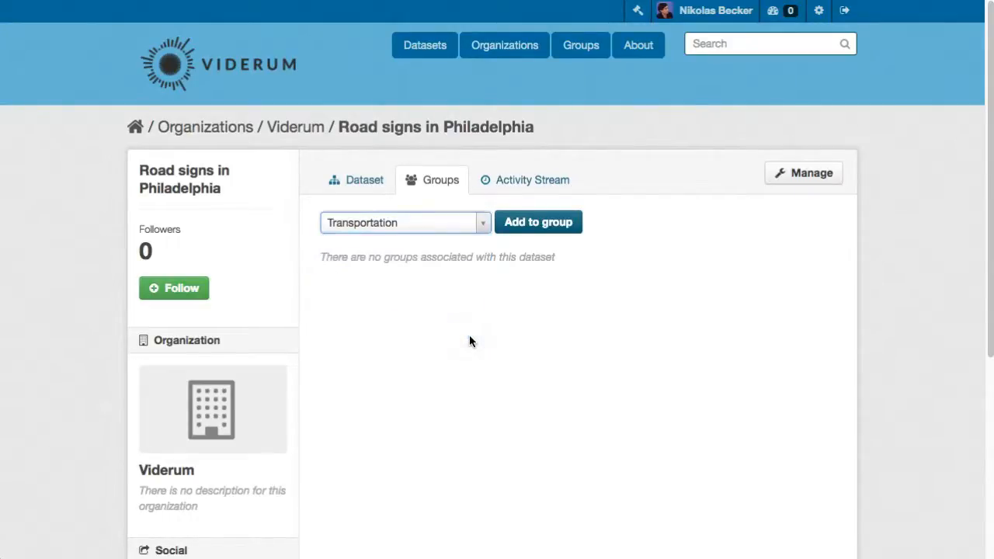
click(554, 233)
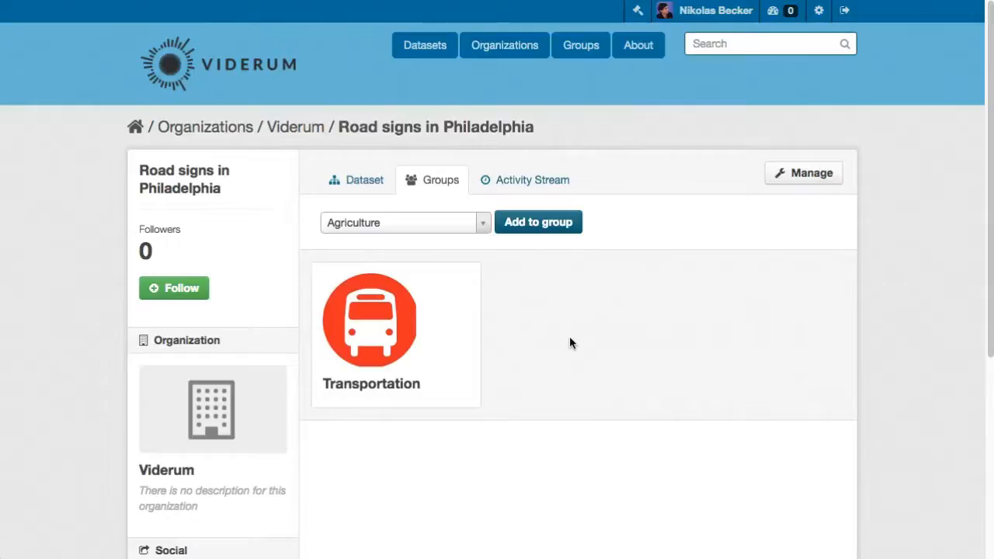
Add the same dataset to the Environment group as well.
click(483, 225)
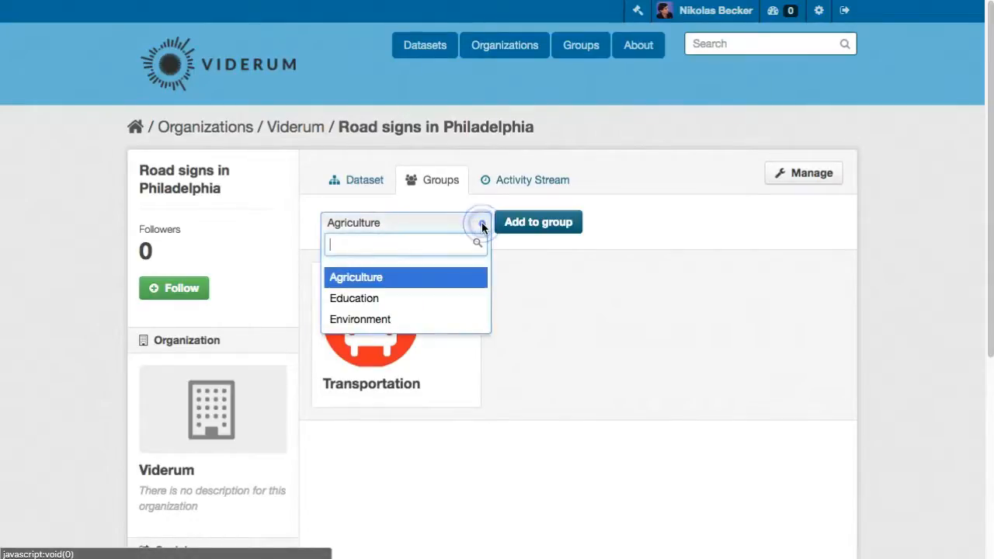
click(458, 320)
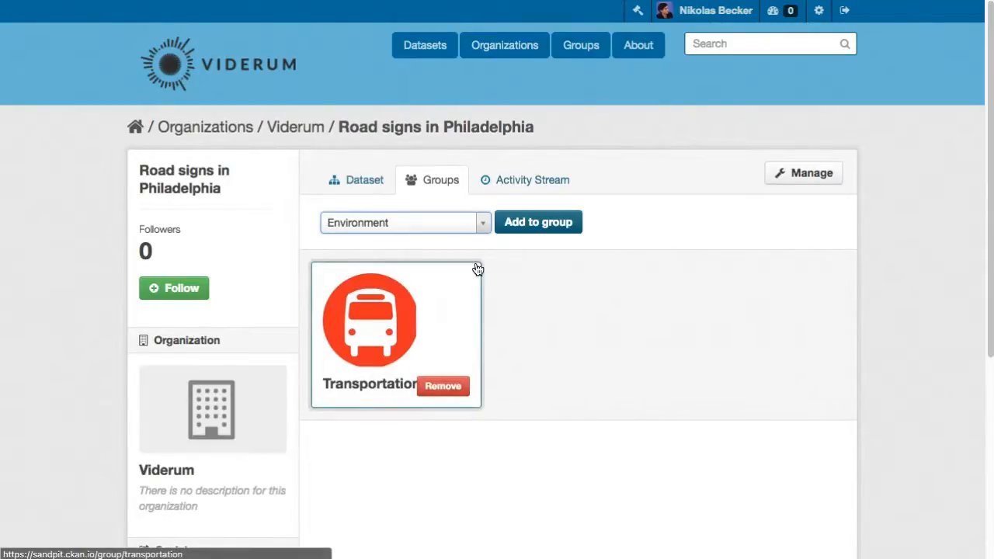
click(545, 223)
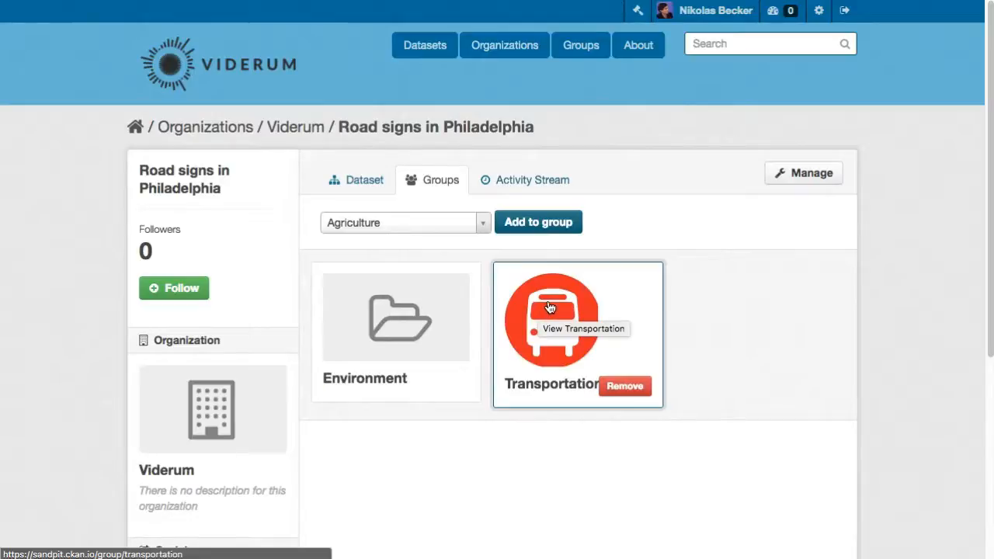
Open the Environment group's settings to examine its fields.
click(577, 50)
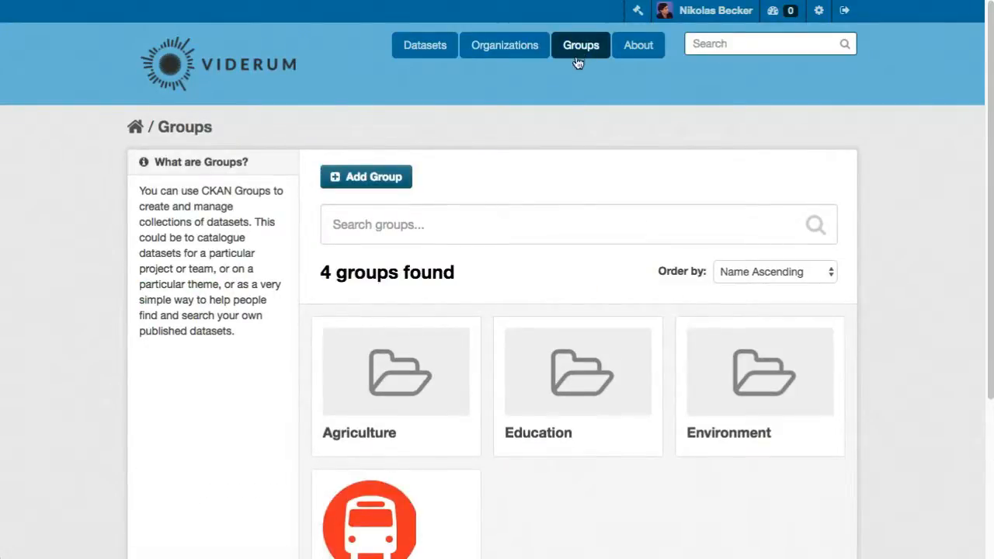
scroll(548, 219, down, 1)
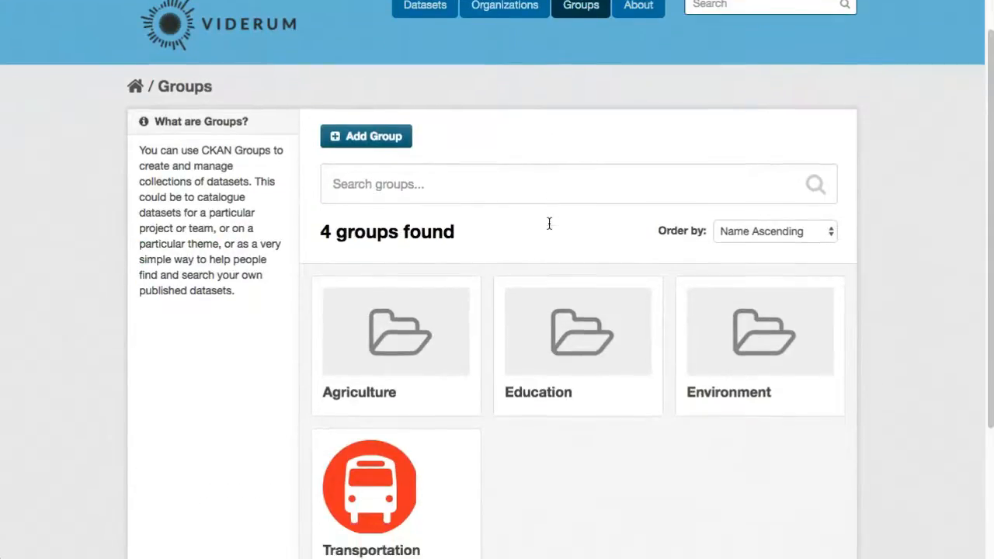
click(694, 400)
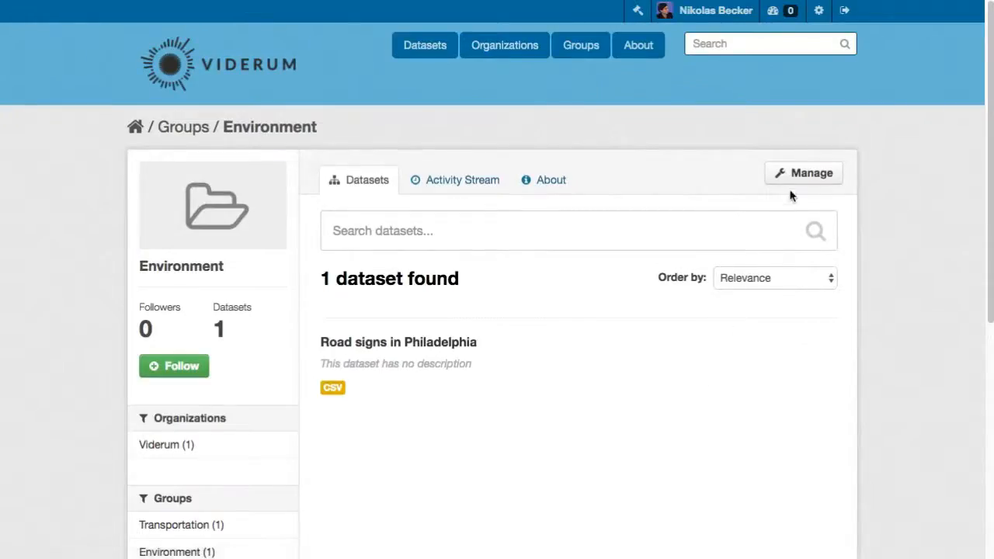
click(802, 174)
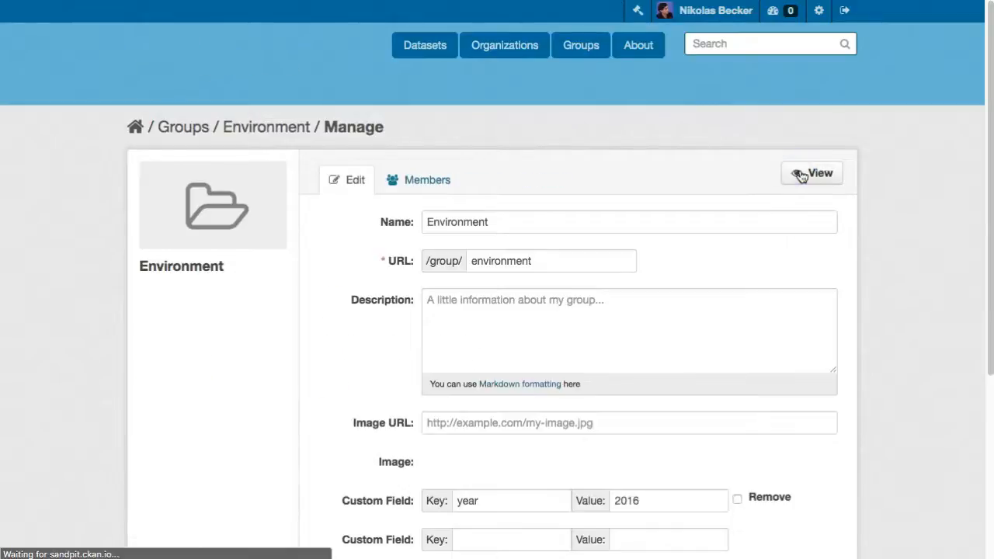
Delete the Environment group.
scroll(596, 332, down, 1)
scroll(595, 333, down, 5)
click(353, 395)
click(670, 323)
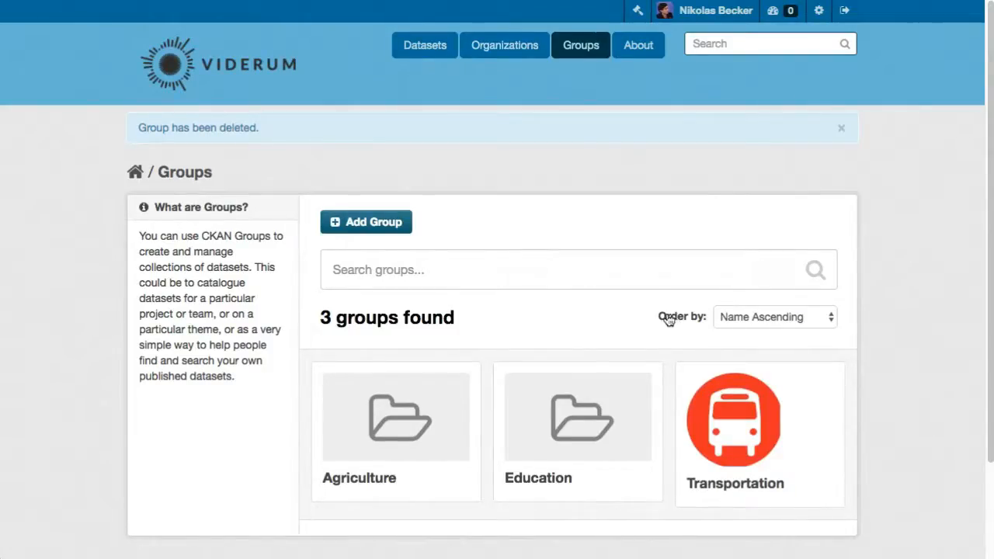
Open the Road signs in Philadelphia dataset and view its groups and activity stream.
click(437, 61)
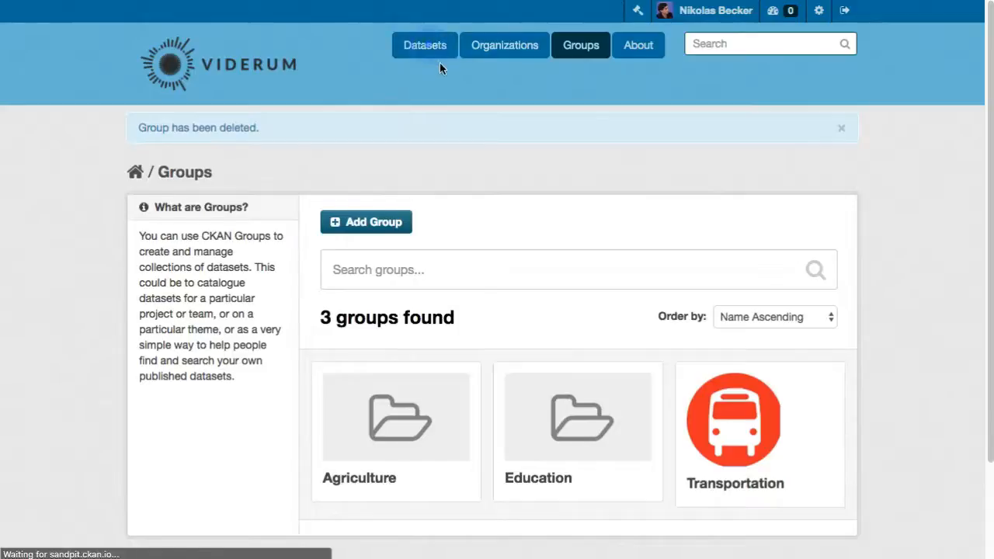
scroll(412, 376, down, 4)
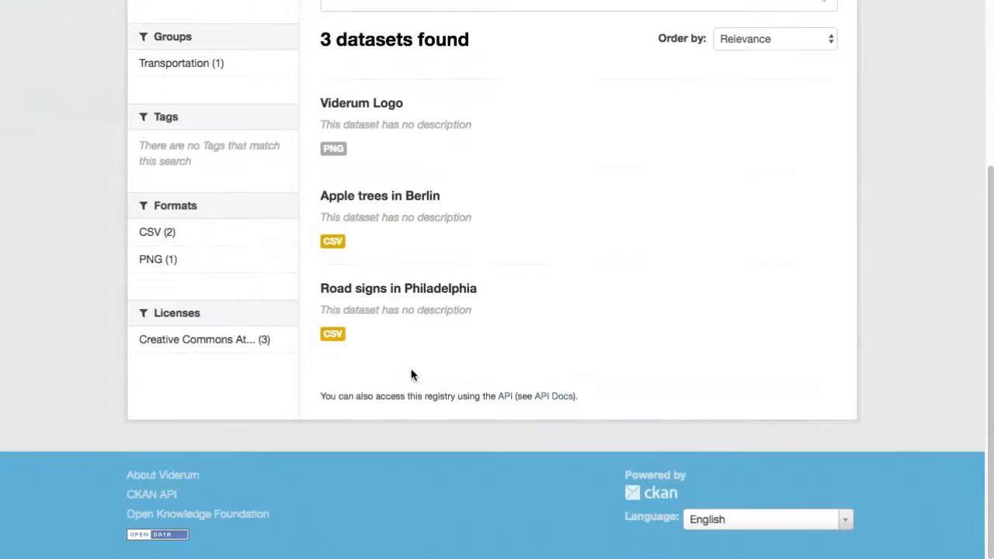
click(430, 288)
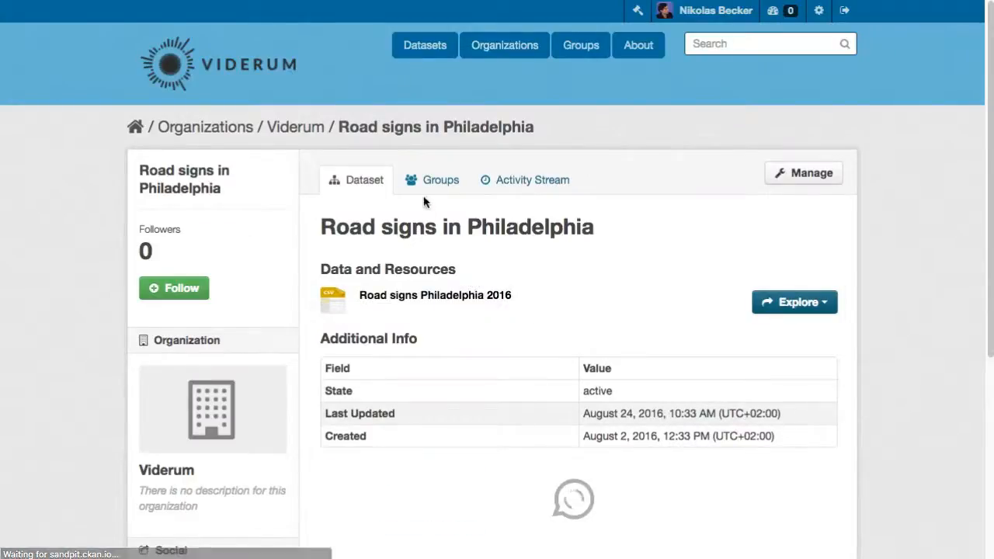
click(443, 186)
click(528, 179)
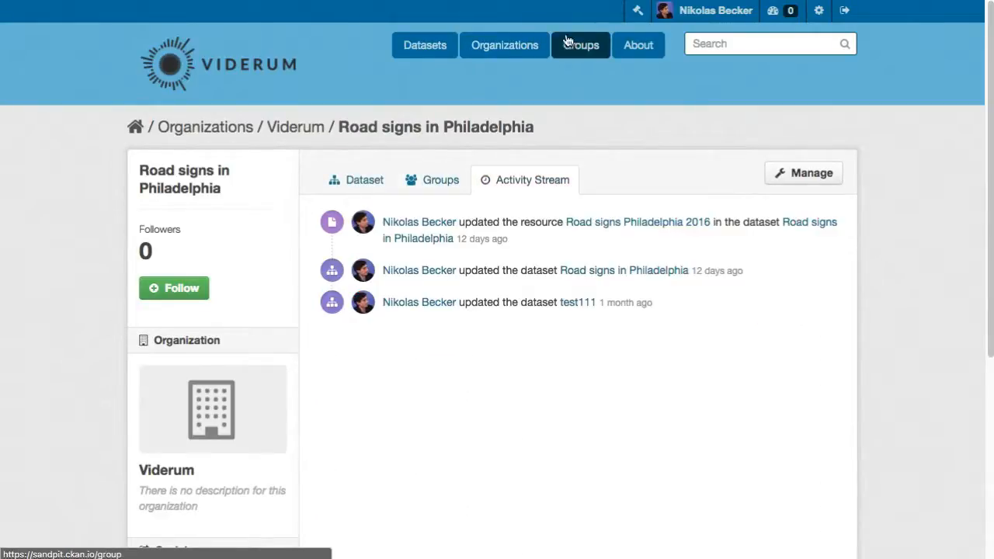
Open the Transportation group and view its activity stream.
click(593, 52)
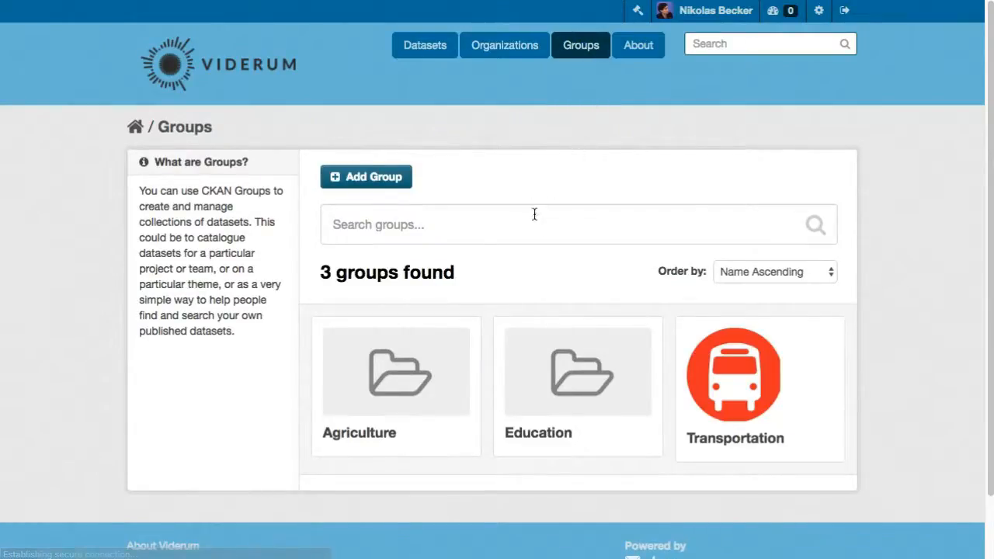
click(713, 357)
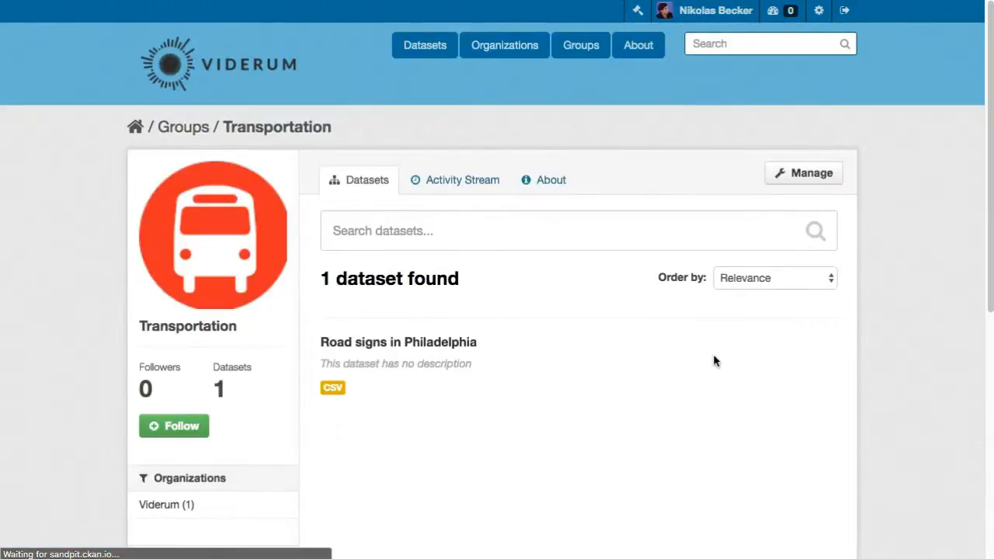
click(459, 181)
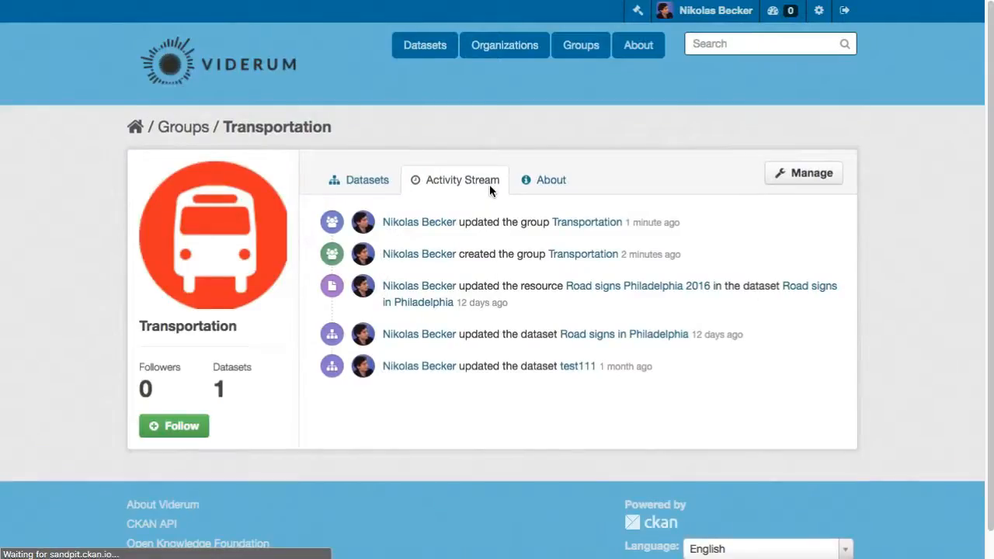